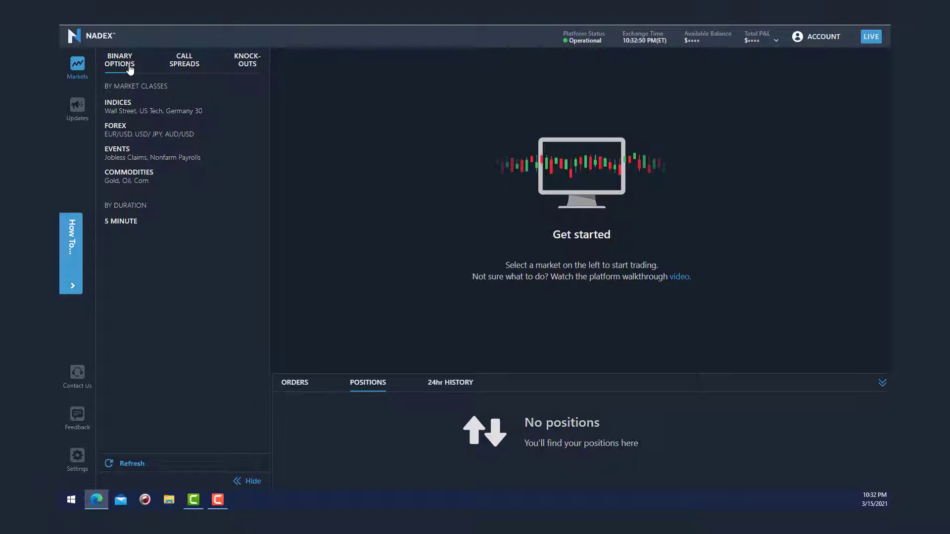
# Step: Browse the Indices, Forex, Events and Commodities market lists, returning to the classes overview after each
pyautogui.click(114, 105)
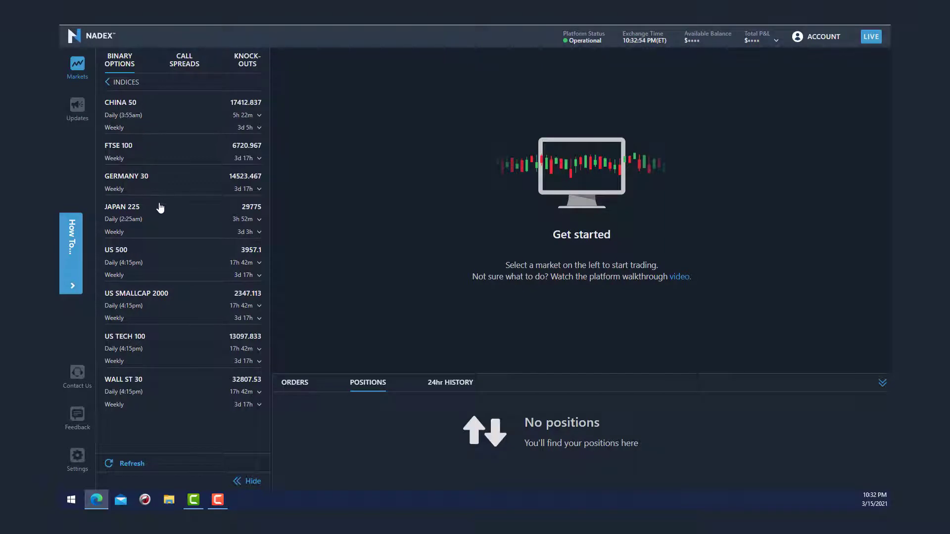
pyautogui.click(108, 83)
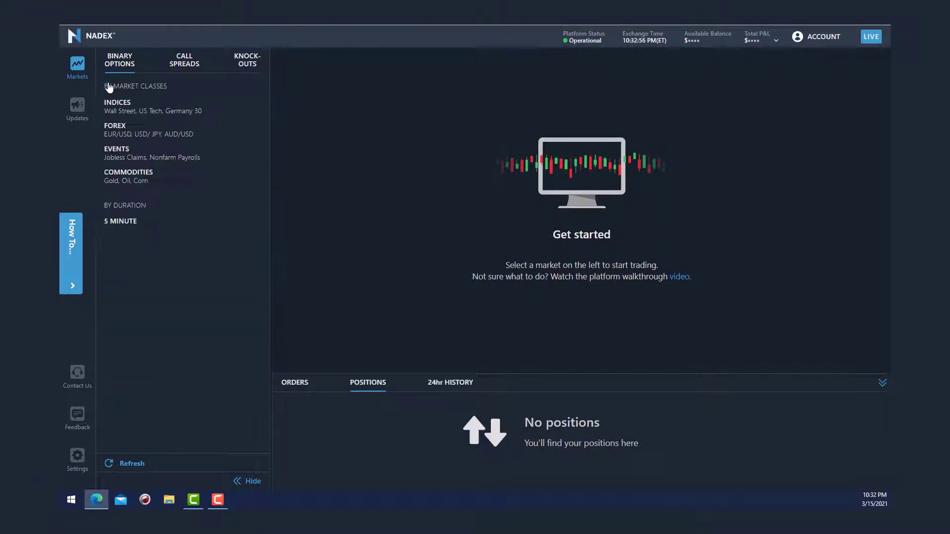
pyautogui.click(114, 129)
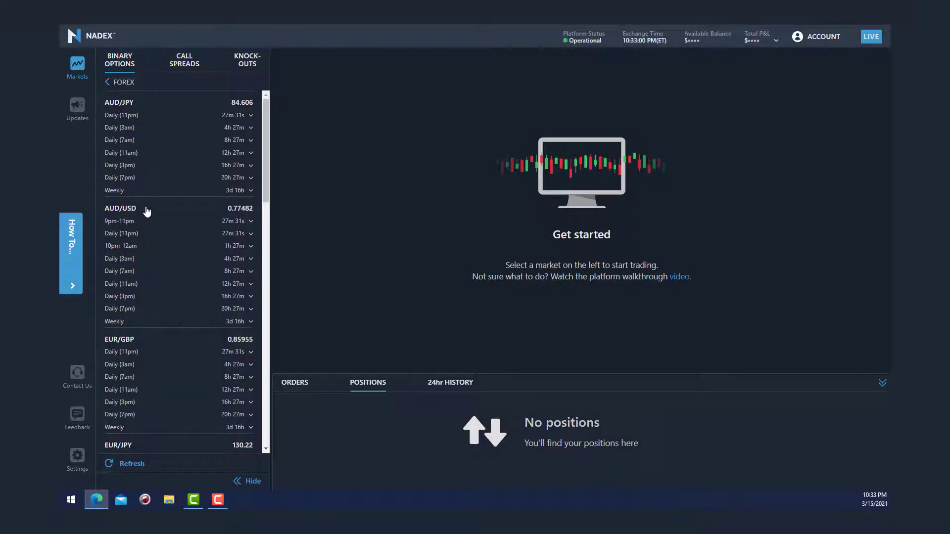
pyautogui.click(109, 83)
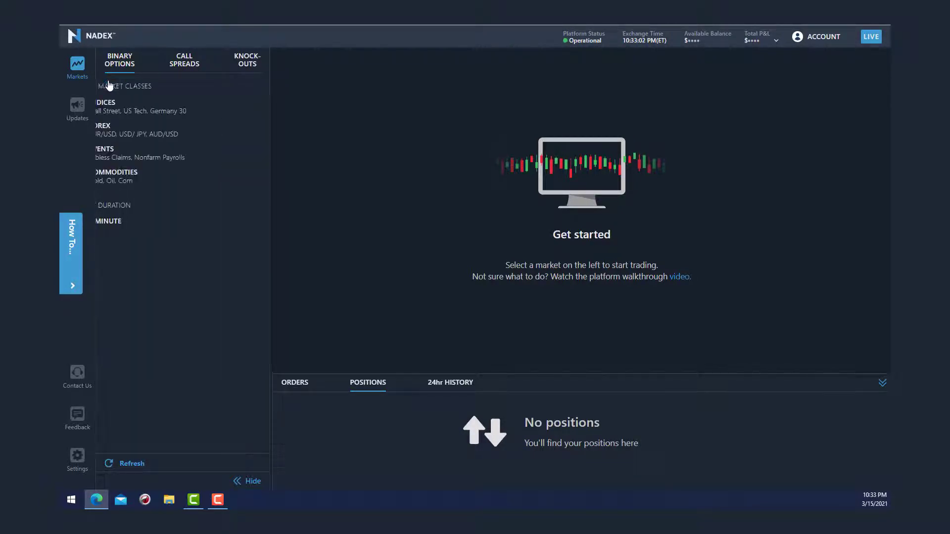
pyautogui.click(127, 154)
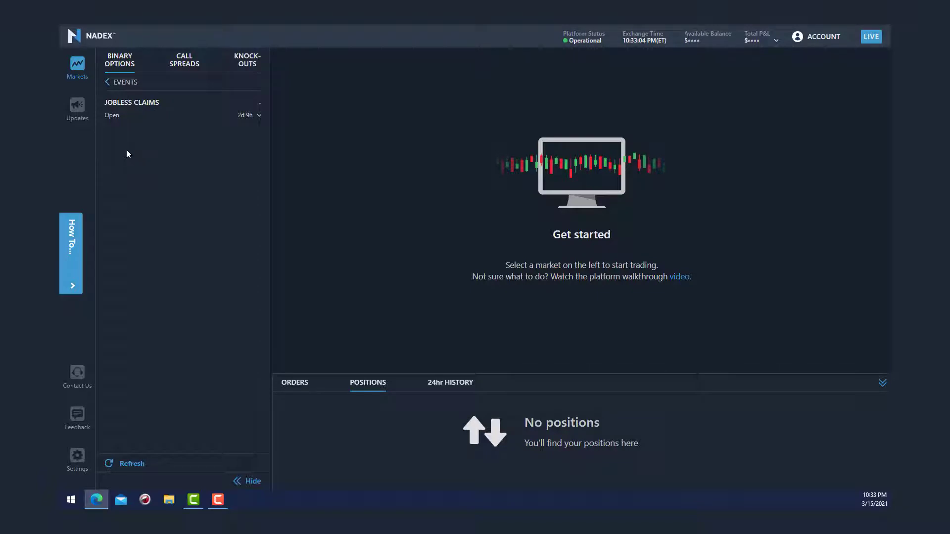
pyautogui.click(115, 85)
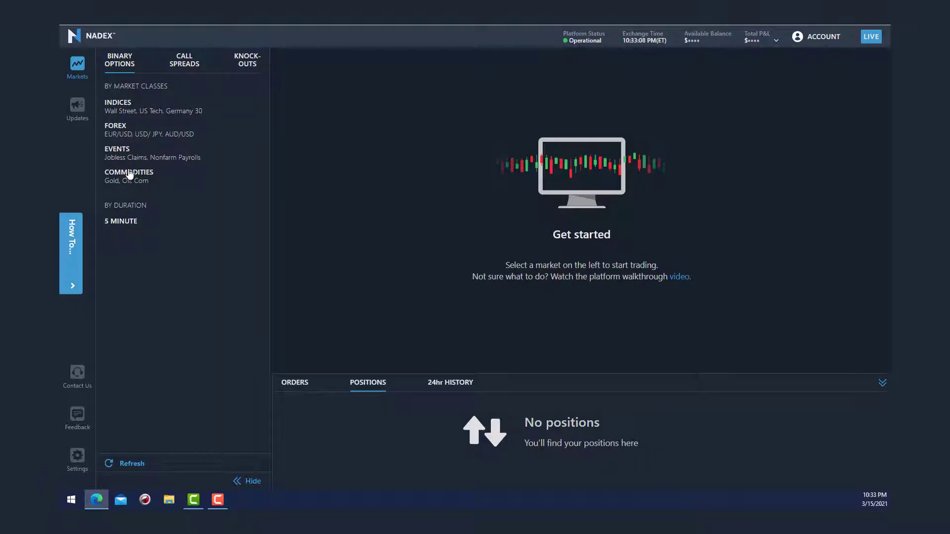
pyautogui.click(129, 176)
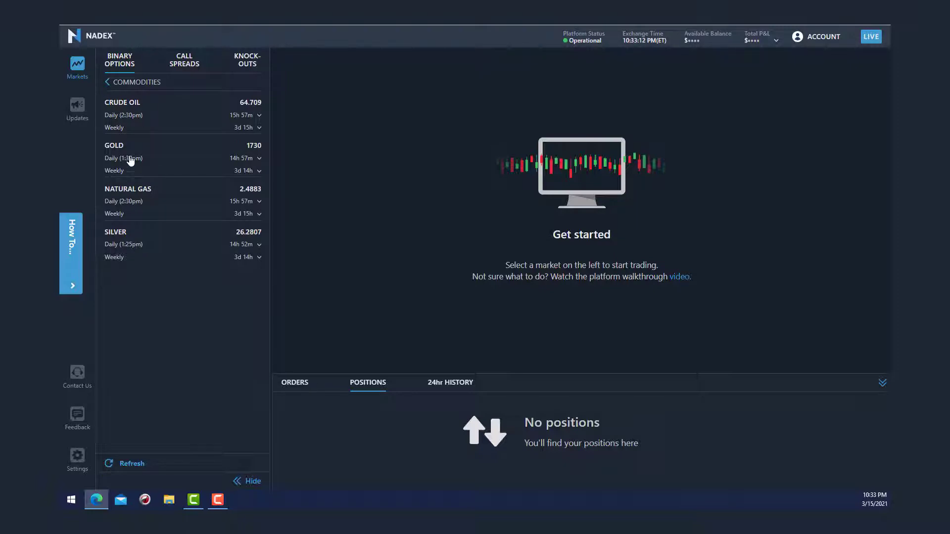
pyautogui.click(109, 84)
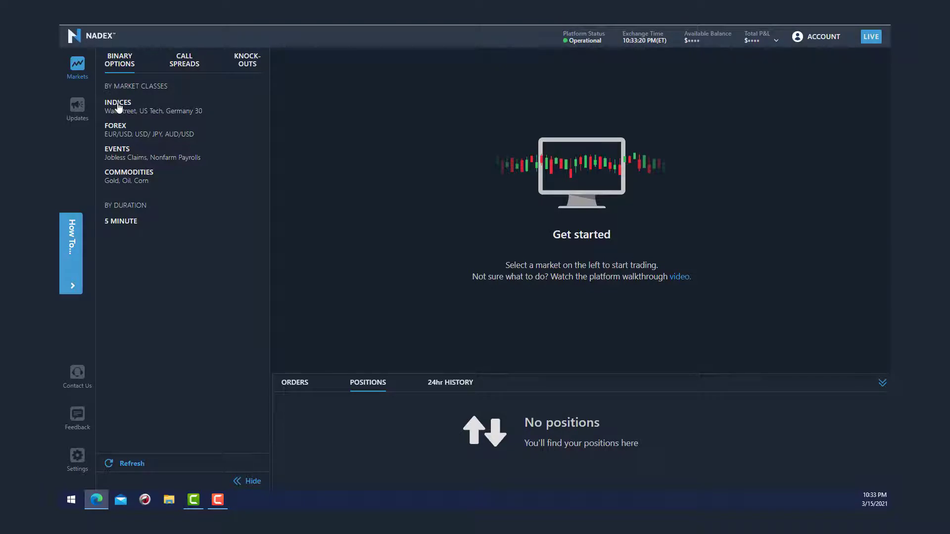
# Step: From Indices, expand US 500 Daily (4:15pm) and open the >3963.0 strike's chart and ticket
pyautogui.click(118, 105)
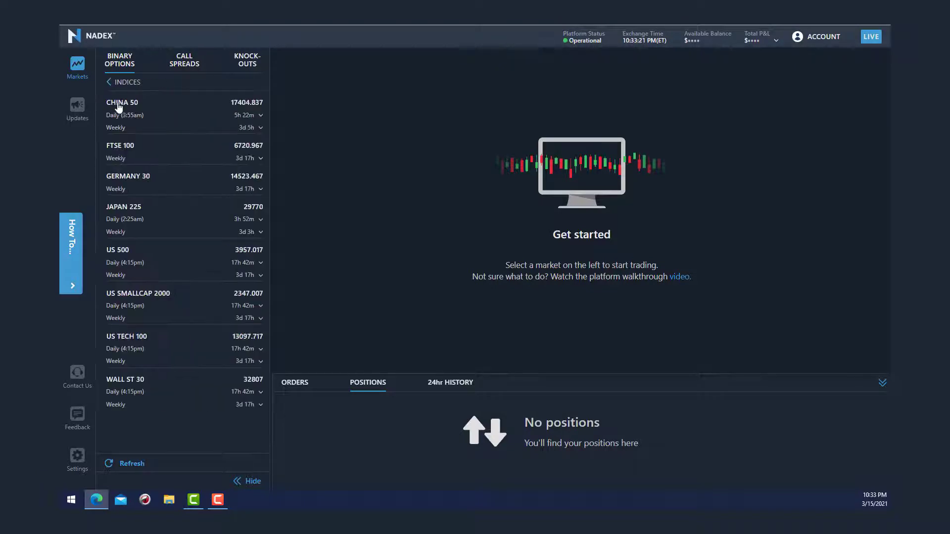
pyautogui.click(118, 263)
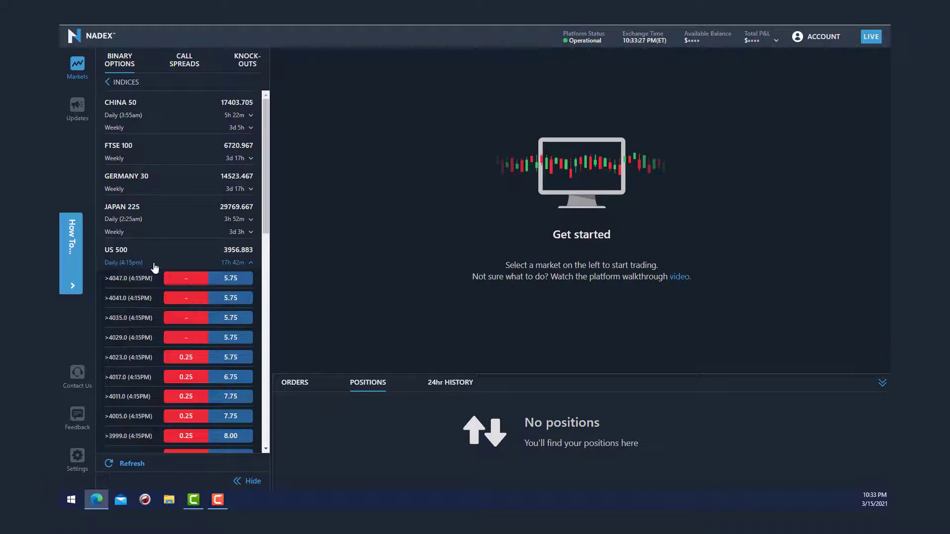
pyautogui.moveTo(266, 132); pyautogui.dragTo(274, 217)
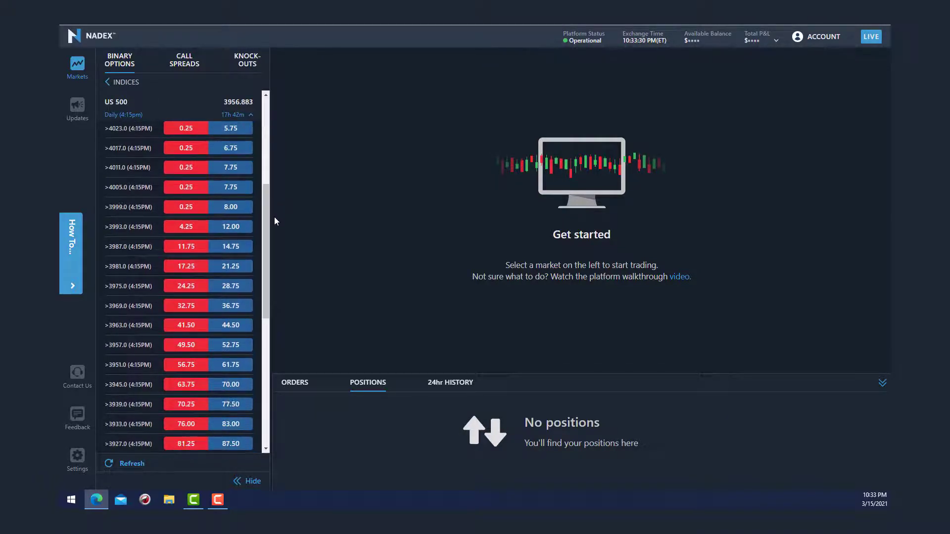
pyautogui.click(131, 331)
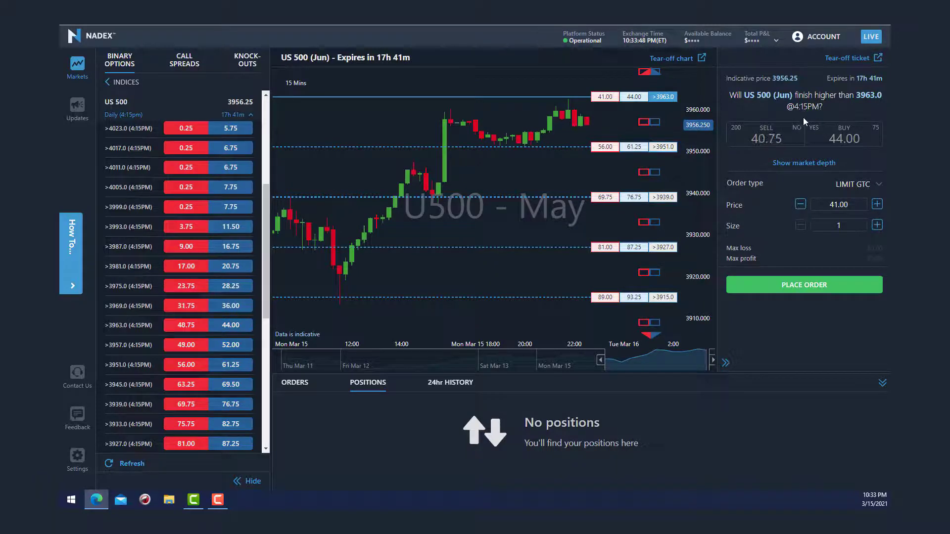
# Step: Review the interval and date-range choices, then widen the 15-minute chart to span Mar 12–Mar 15
pyautogui.click(292, 84)
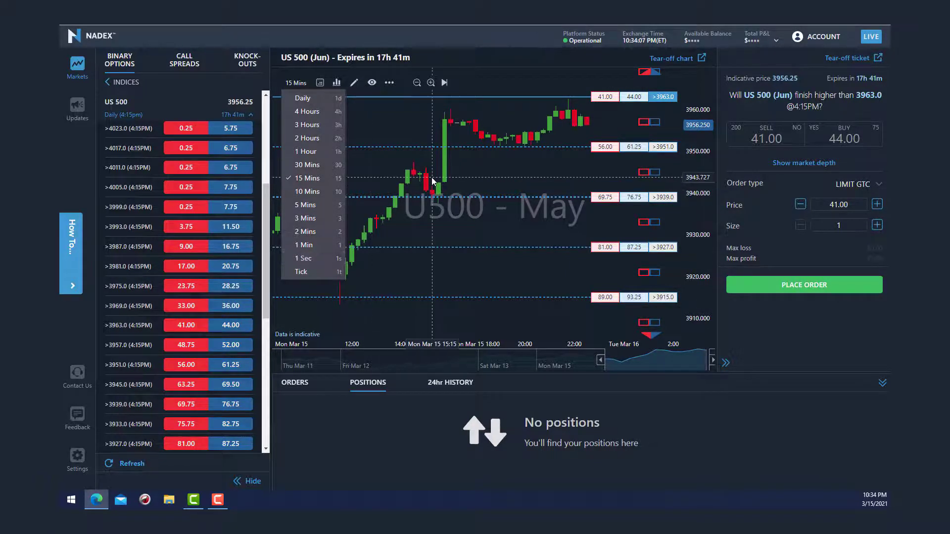
pyautogui.click(322, 82)
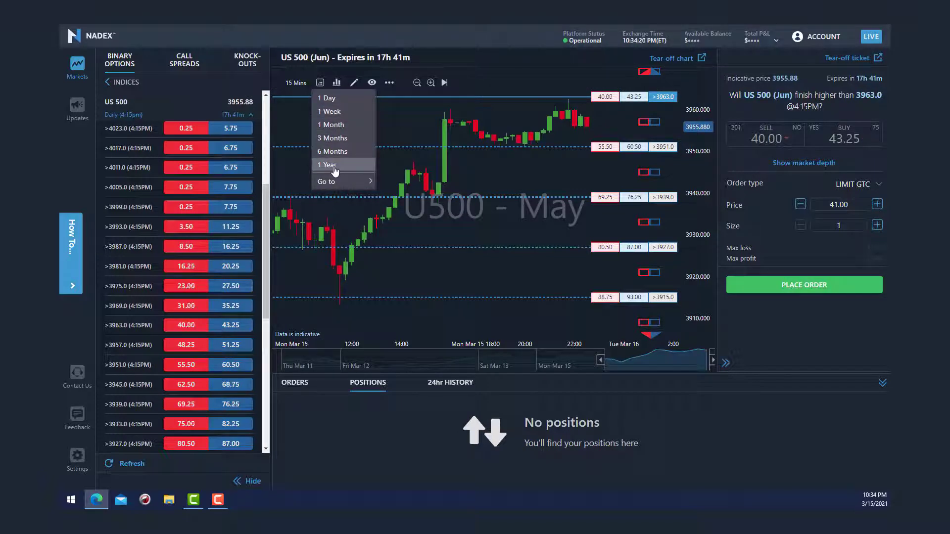
pyautogui.click(495, 367)
pyautogui.click(494, 367)
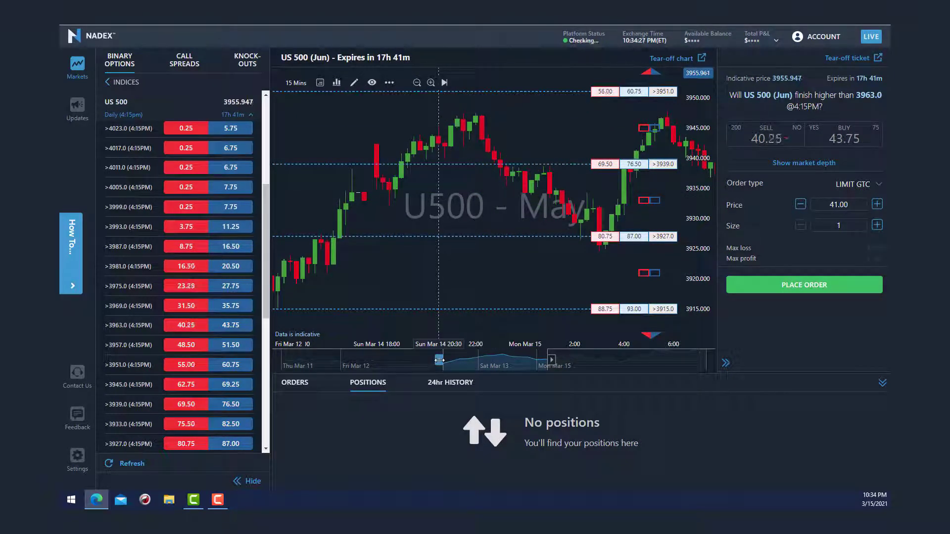
pyautogui.moveTo(439, 360)
pyautogui.mouseDown()
pyautogui.moveTo(404, 357)
pyautogui.moveTo(467, 359)
pyautogui.moveTo(424, 358)
pyautogui.mouseUp()
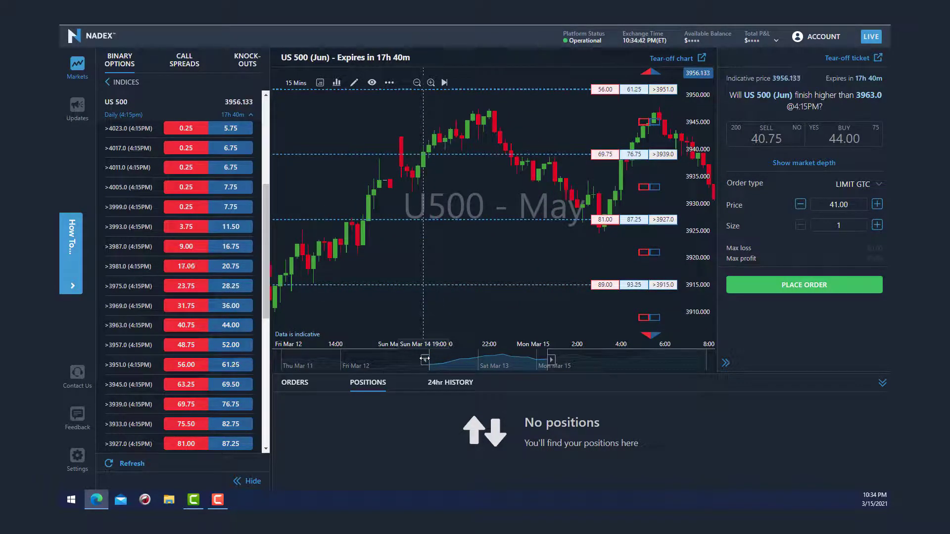
# Step: Add Bollinger Bands (20, 2), Stochastic (5 3 3 20 80) and daily Pivot Point indicators to the chart
pyautogui.click(341, 84)
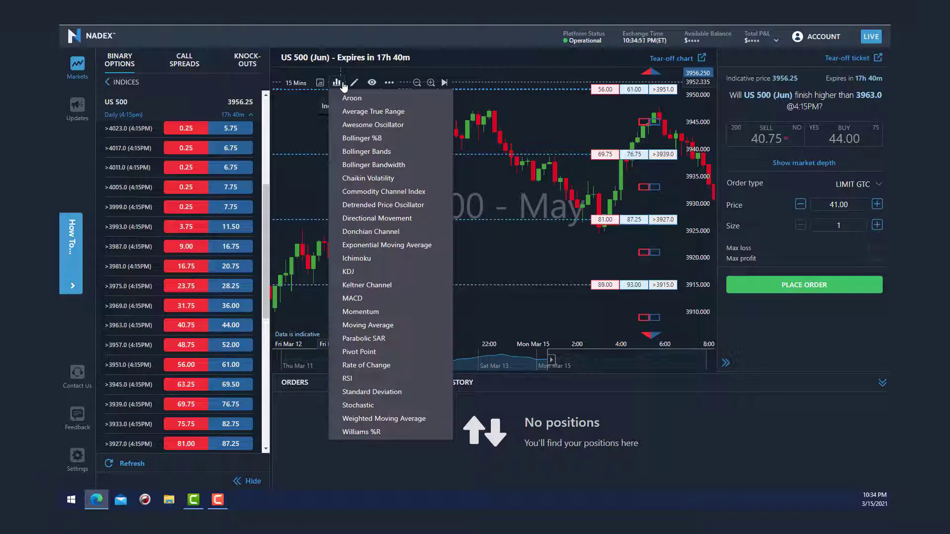
pyautogui.click(370, 153)
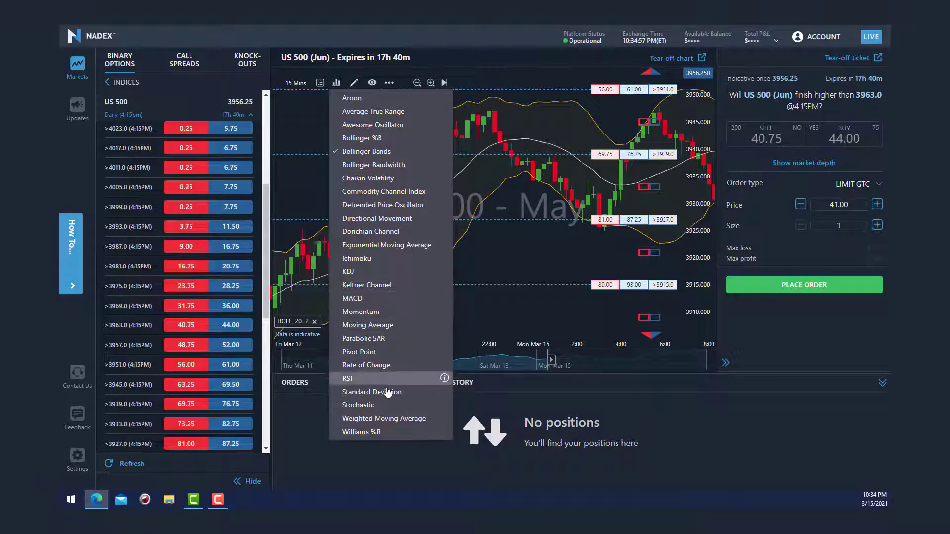
pyautogui.click(384, 411)
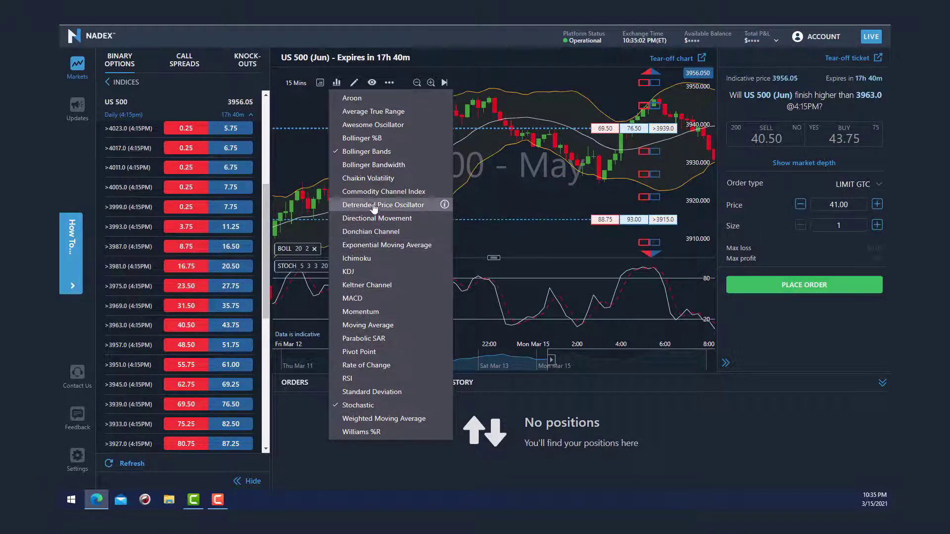
pyautogui.click(377, 351)
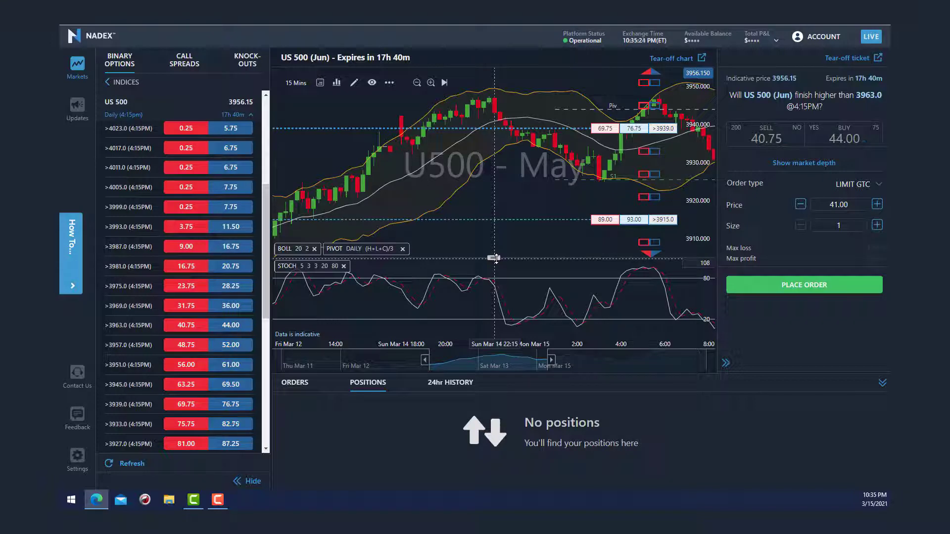
# Step: Enlarge the price pane over the Stochastic panel, and hide the markets list and Positions panel
pyautogui.moveTo(495, 258); pyautogui.dragTo(501, 297)
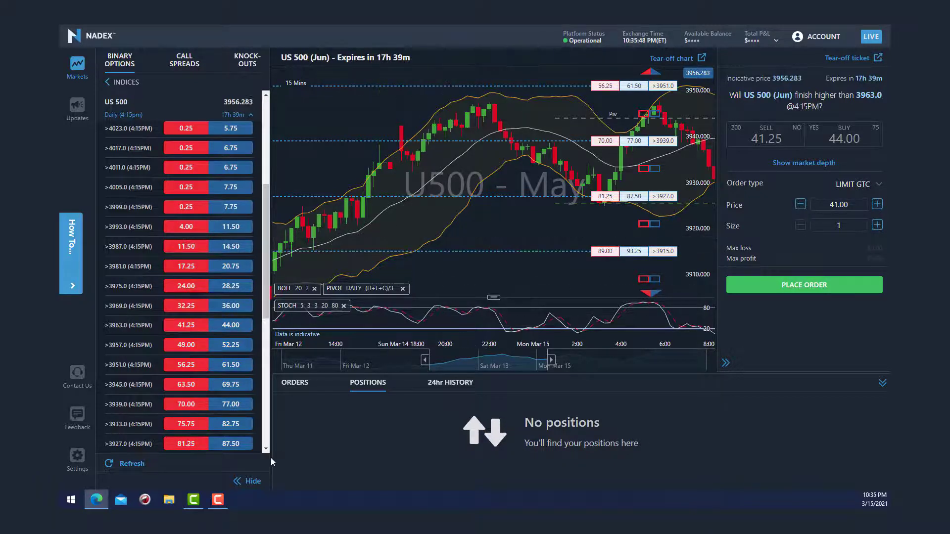
pyautogui.click(243, 483)
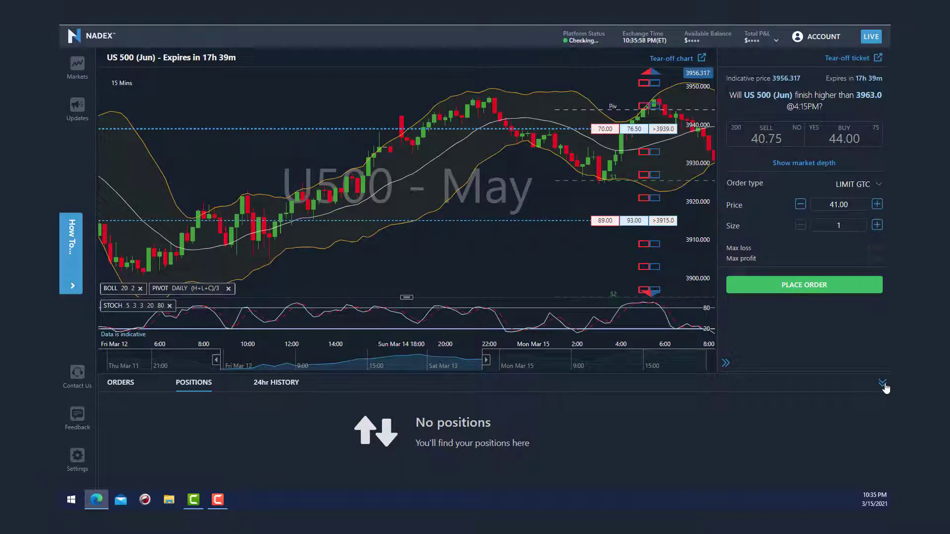
pyautogui.click(883, 384)
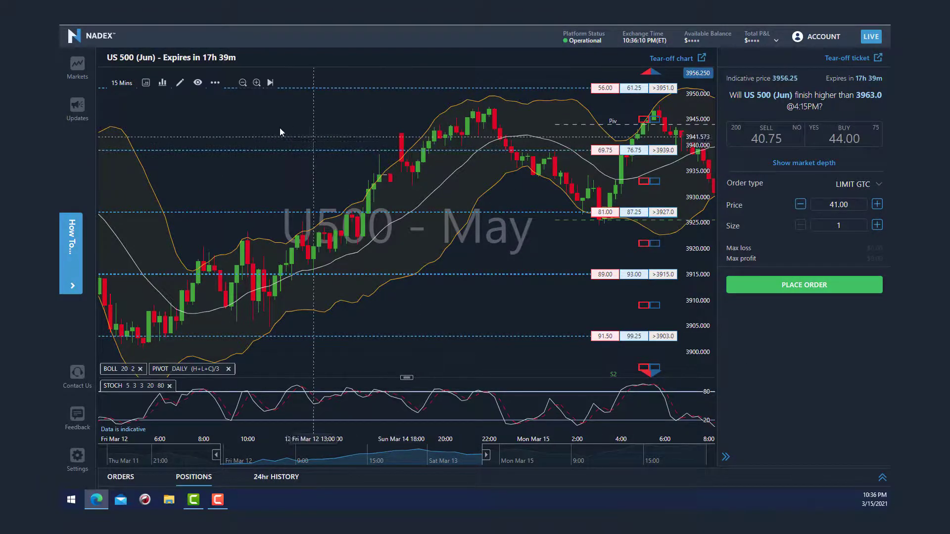
# Step: Look over the drawing tools and Fibonacci extension info, then show the chart's display options
pyautogui.click(179, 85)
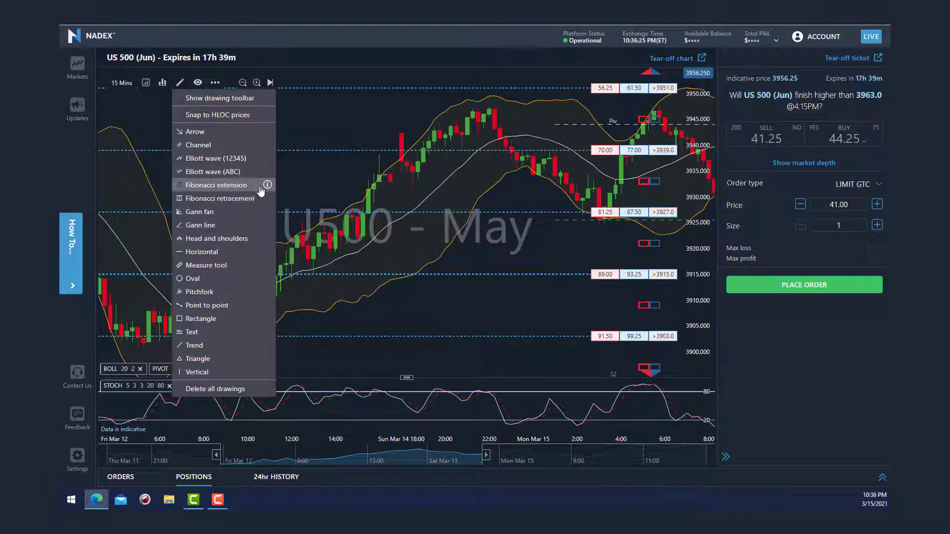
pyautogui.moveTo(267, 185)
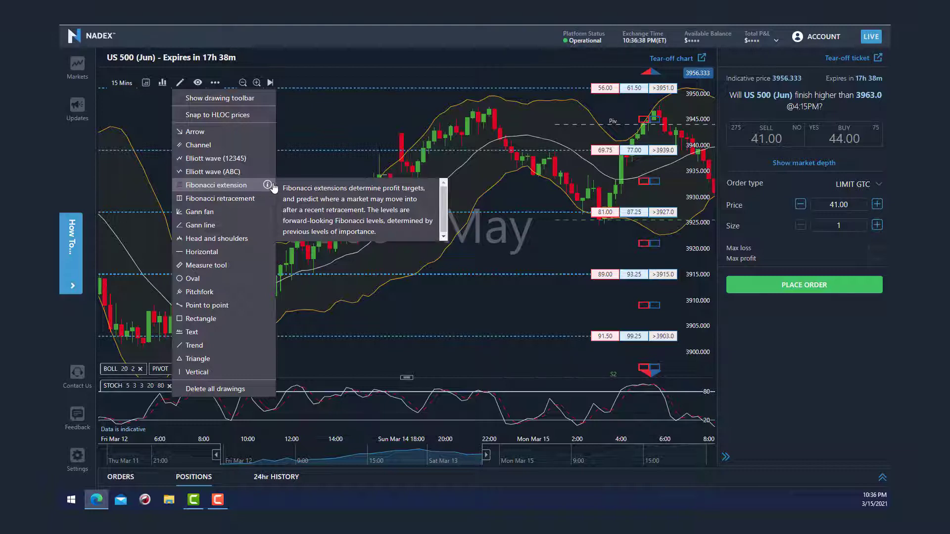
pyautogui.click(199, 82)
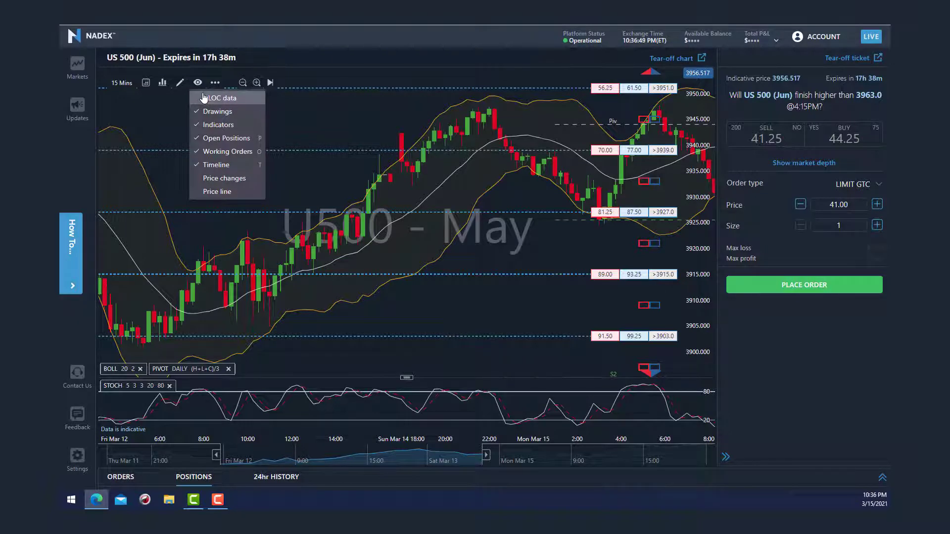
pyautogui.click(221, 130)
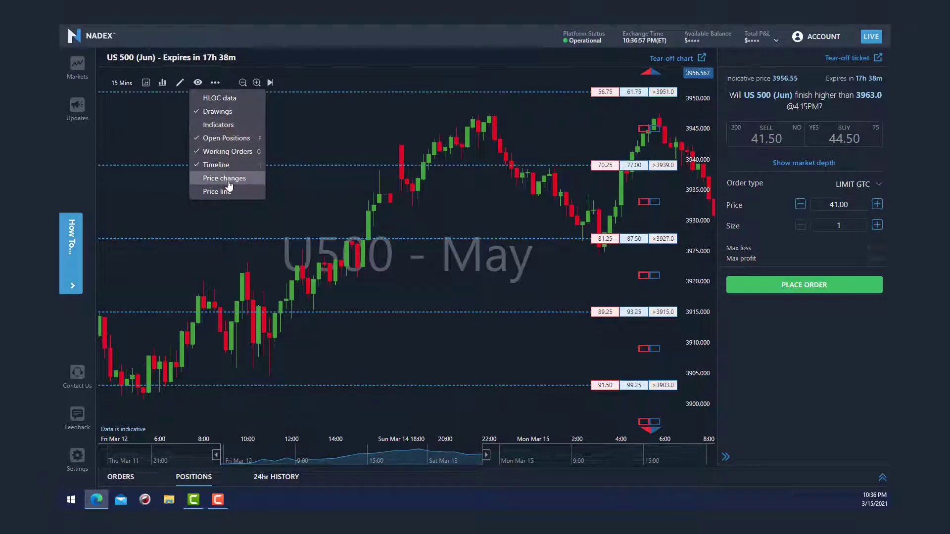
pyautogui.click(231, 129)
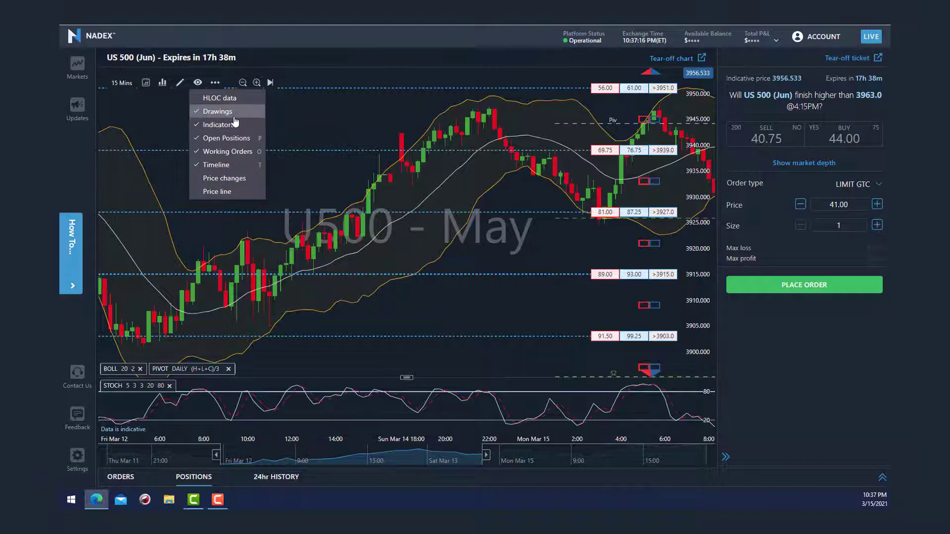
pyautogui.click(216, 84)
pyautogui.moveTo(221, 99)
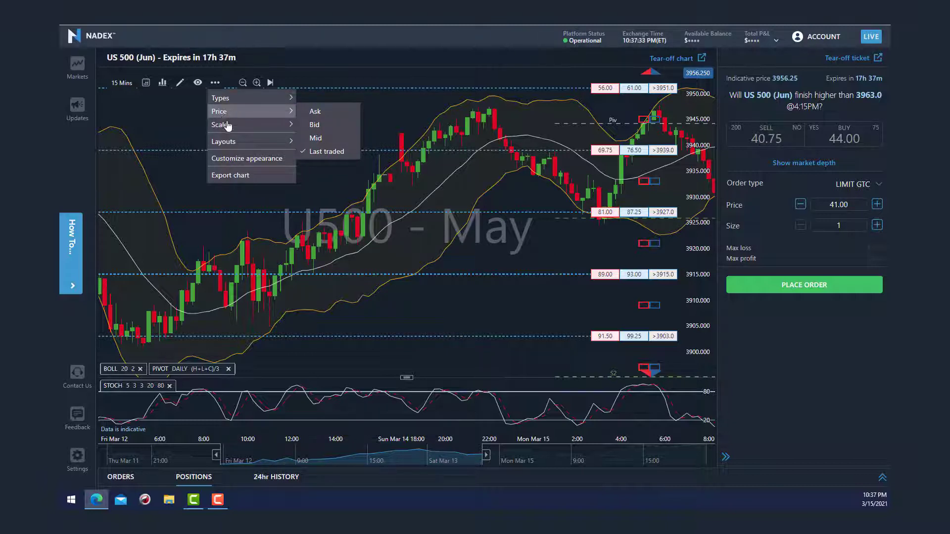
pyautogui.moveTo(231, 143)
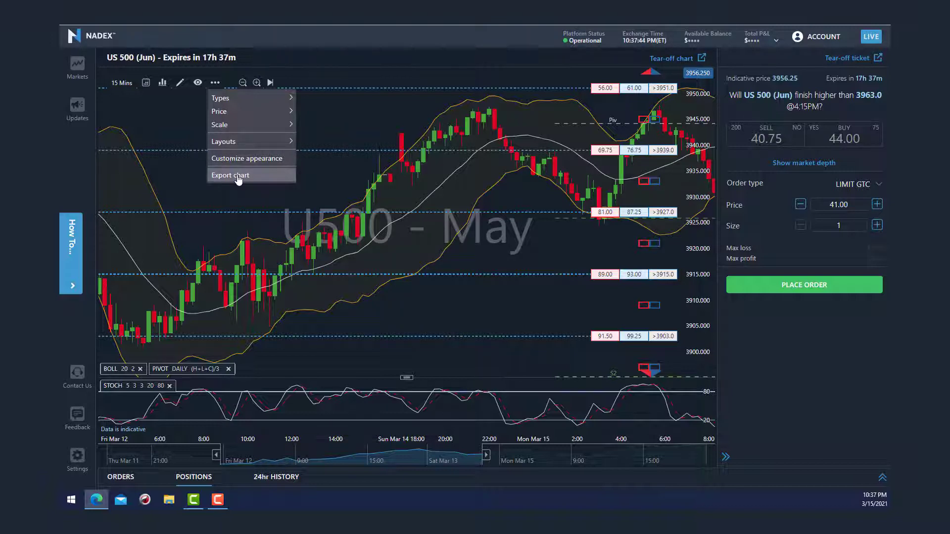
pyautogui.click(386, 134)
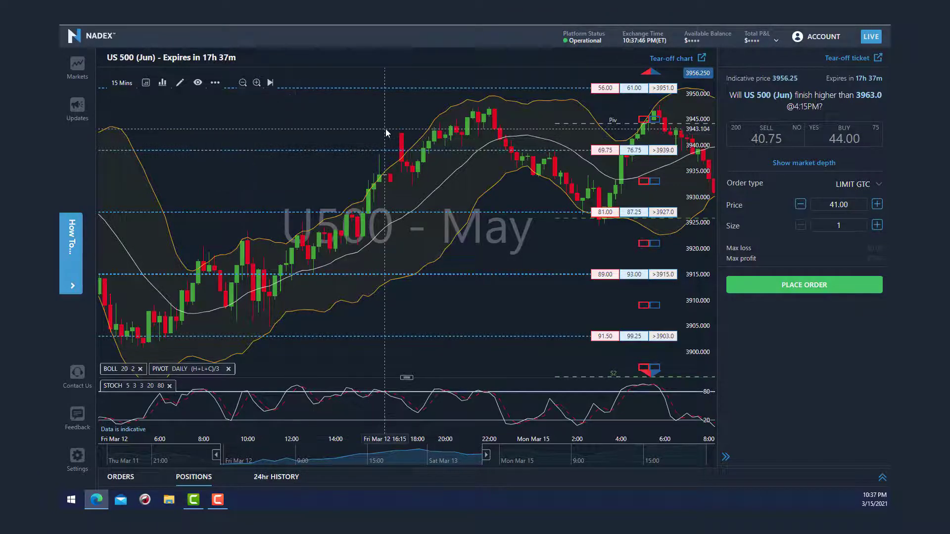
pyautogui.click(256, 83)
pyautogui.click(256, 83)
pyautogui.click(256, 83)
pyautogui.click(257, 82)
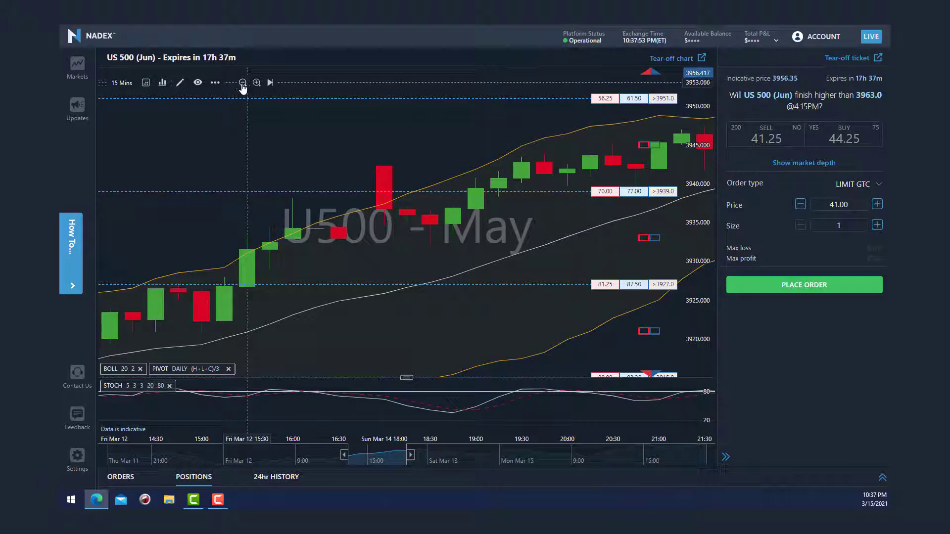
pyautogui.click(243, 82)
pyautogui.click(242, 82)
pyautogui.click(242, 83)
pyautogui.click(242, 82)
pyautogui.click(242, 83)
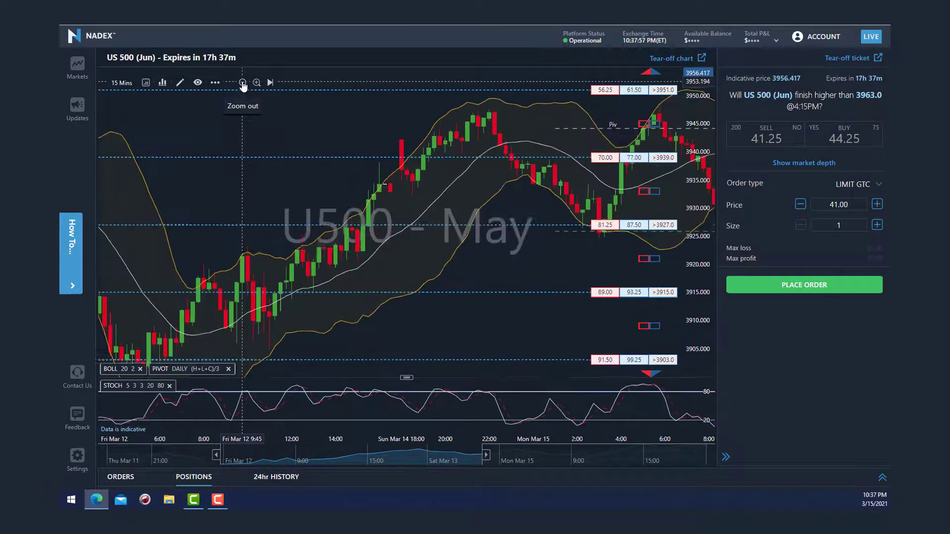
pyautogui.click(243, 83)
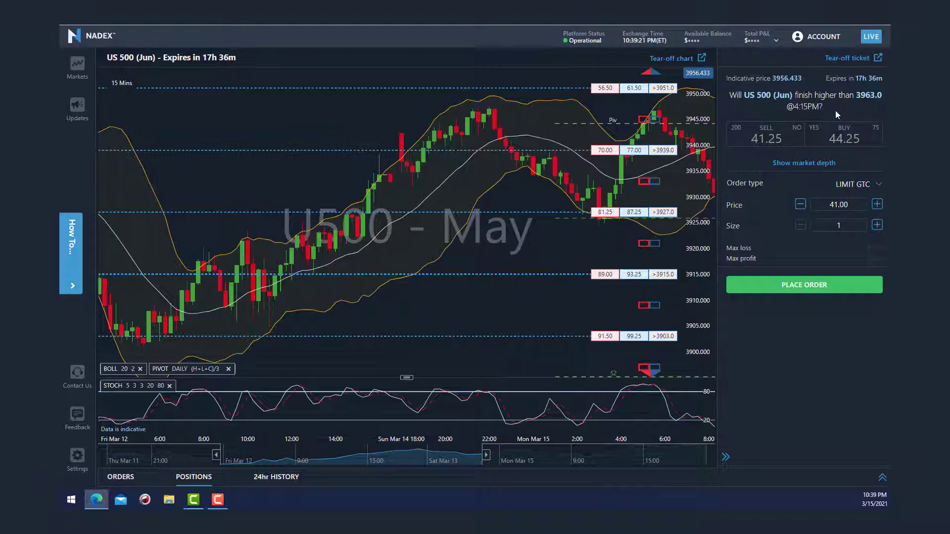
# Step: Set the ticket to buy YES, limit GTC, price 42.25, size 40 (max loss $1,690.00)
pyautogui.click(836, 136)
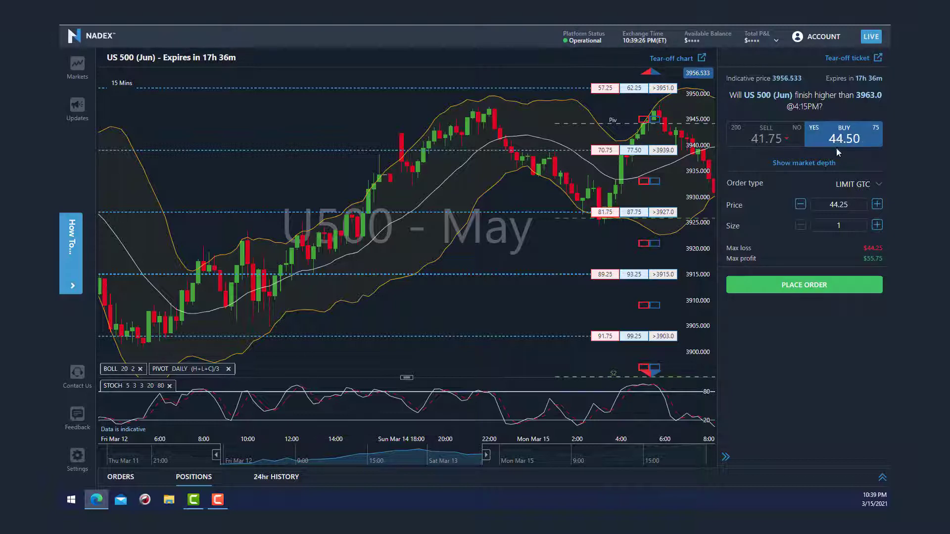
pyautogui.click(858, 185)
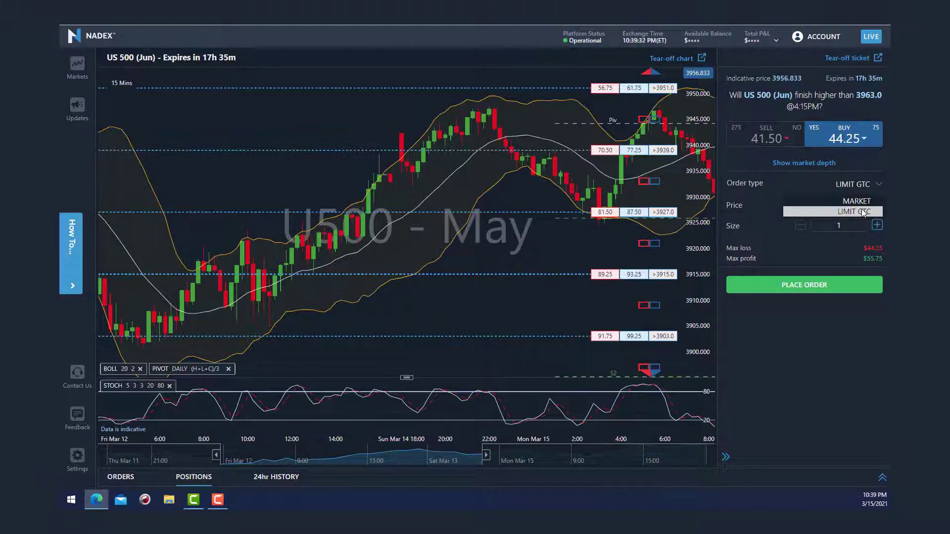
pyautogui.click(862, 212)
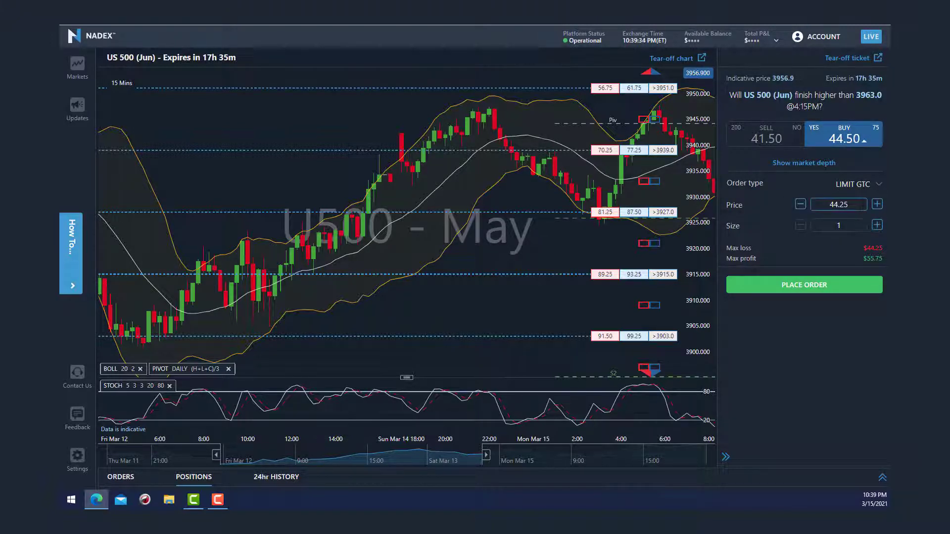
pyautogui.moveTo(862, 204); pyautogui.dragTo(811, 217)
pyautogui.write('42.25')
pyautogui.press('Tab')
pyautogui.write('40')
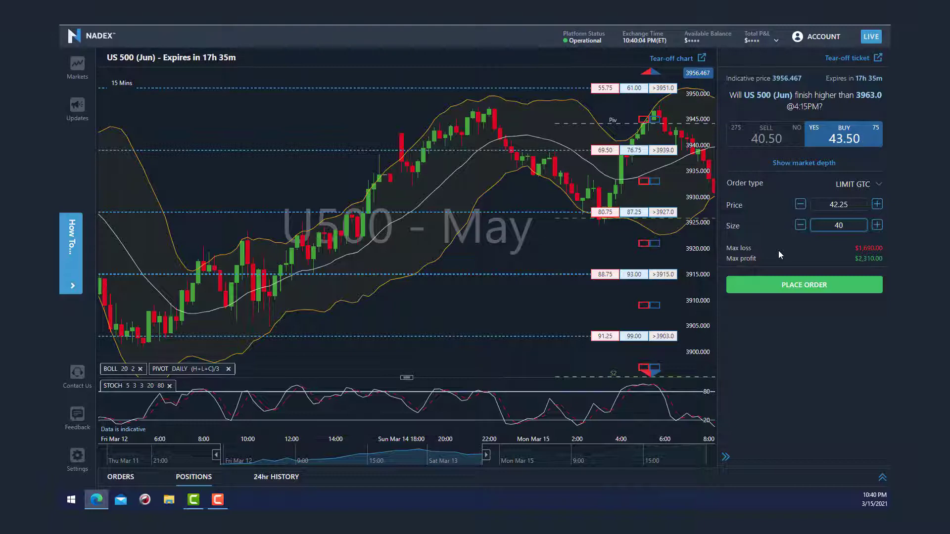
# Step: Expand the Orders/Positions panel below the chart to confirm there are no open positions
pyautogui.click(882, 479)
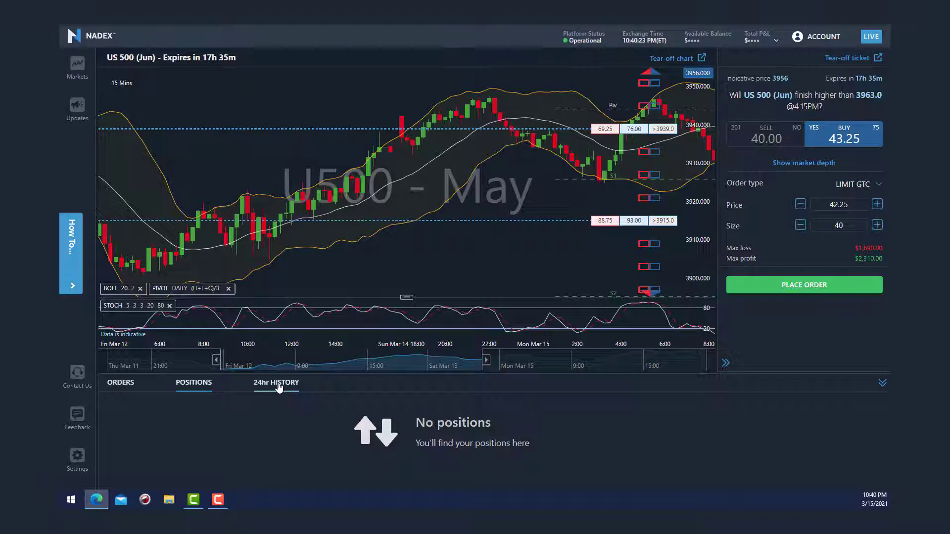
# Step: Open the Tolerance settings: $1 for binaries, $3 for knock-outs and spreads
pyautogui.click(78, 458)
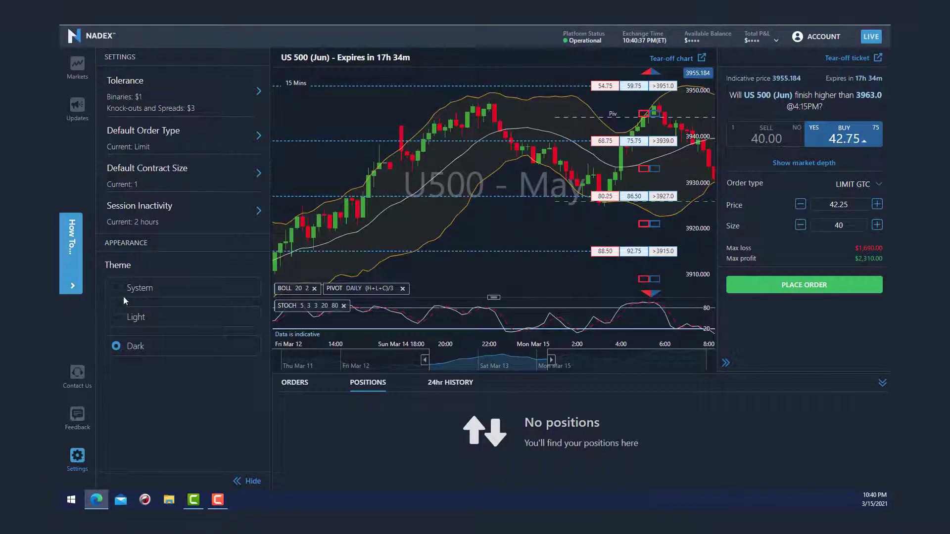
pyautogui.click(159, 83)
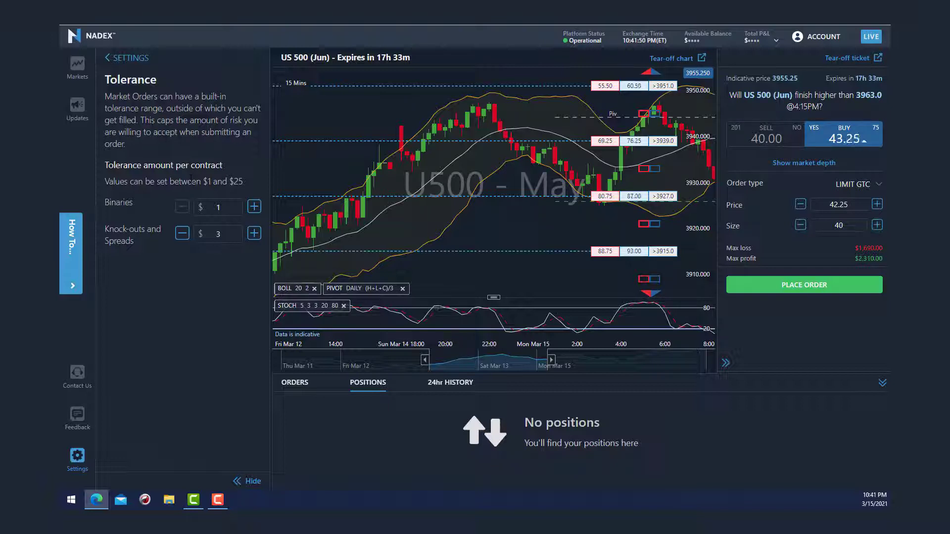
# Step: Check the Default Order Type (Limit), then set the Default Contract Size to 25
pyautogui.click(218, 206)
pyautogui.click(111, 58)
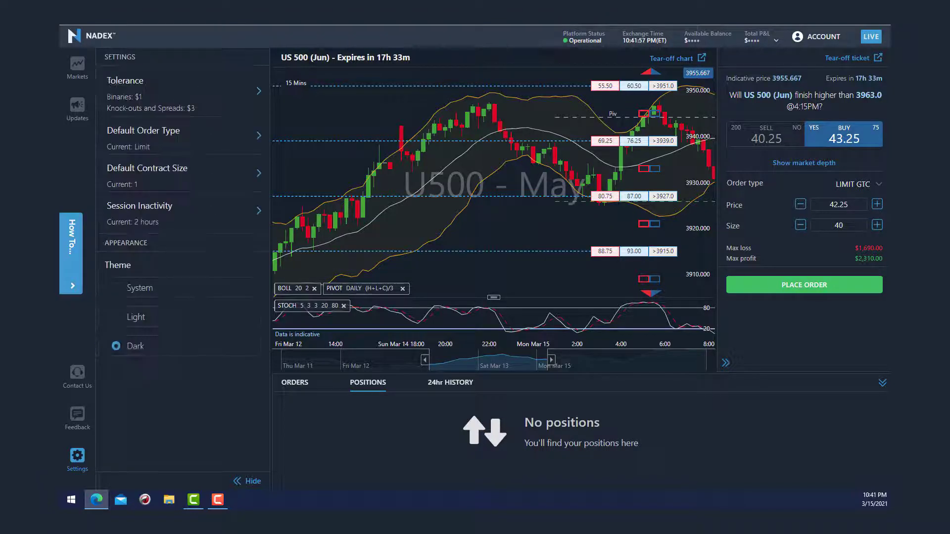
pyautogui.click(144, 134)
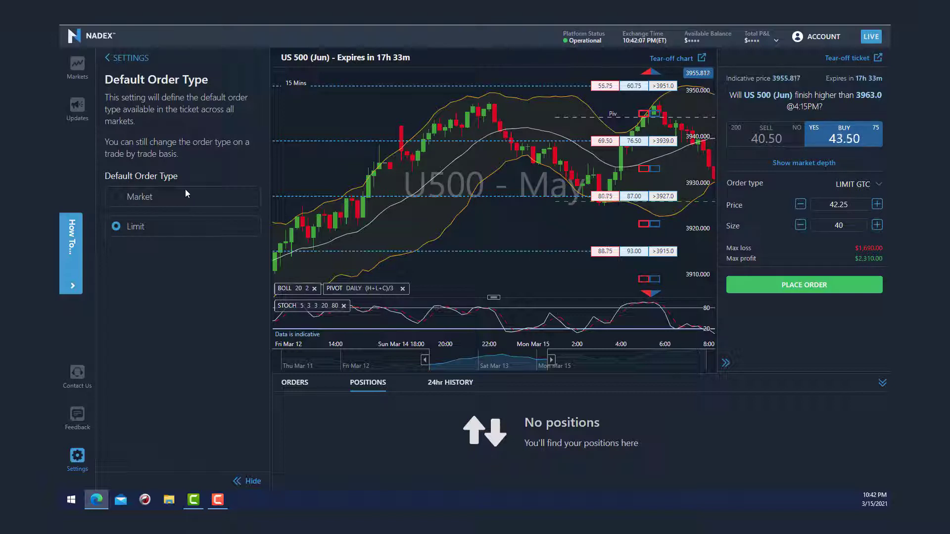
pyautogui.click(108, 58)
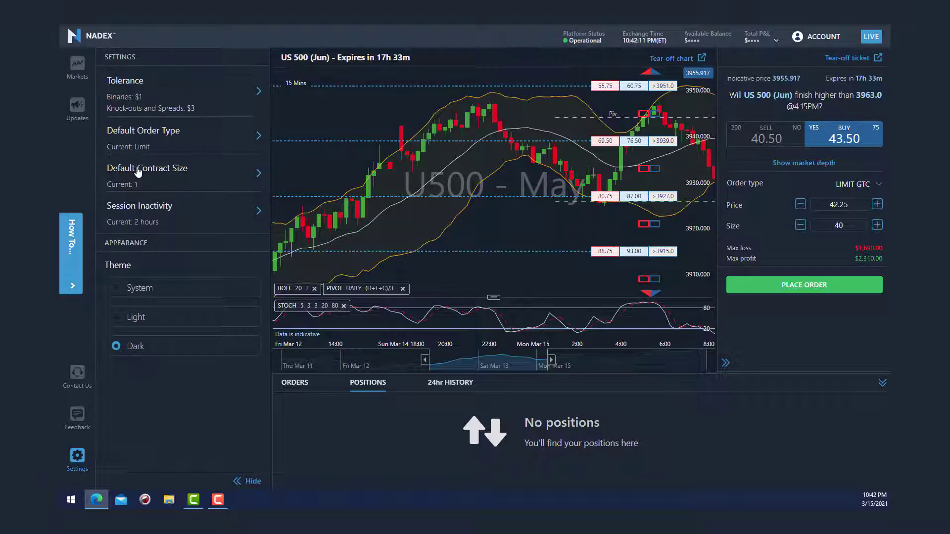
pyautogui.click(139, 177)
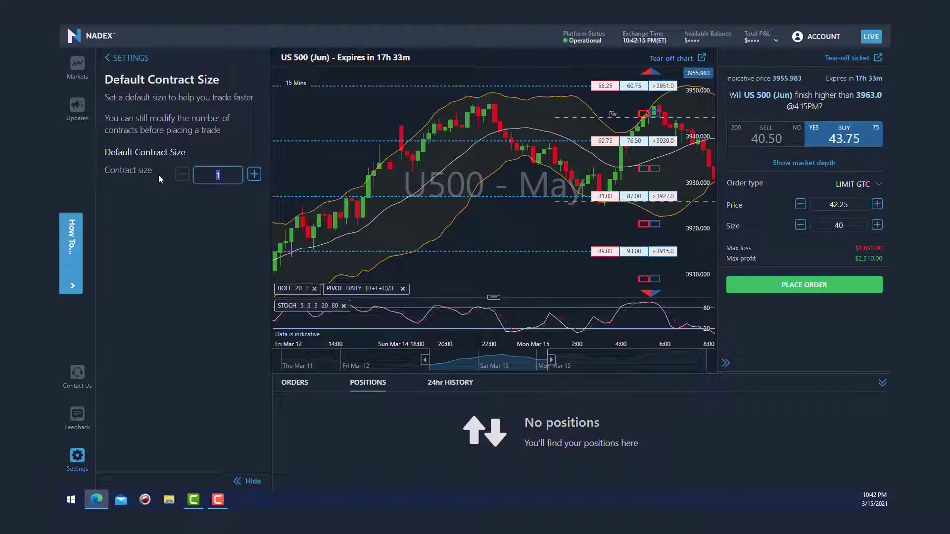
pyautogui.write('25')
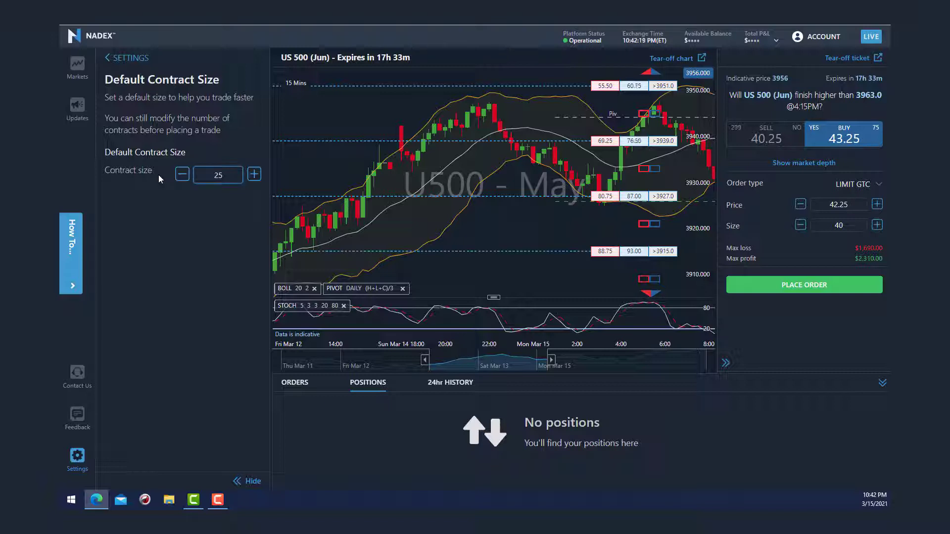
# Step: Change the Session Inactivity auto-logout from 2 hours to 4 hours and confirm it on the settings list
pyautogui.click(108, 59)
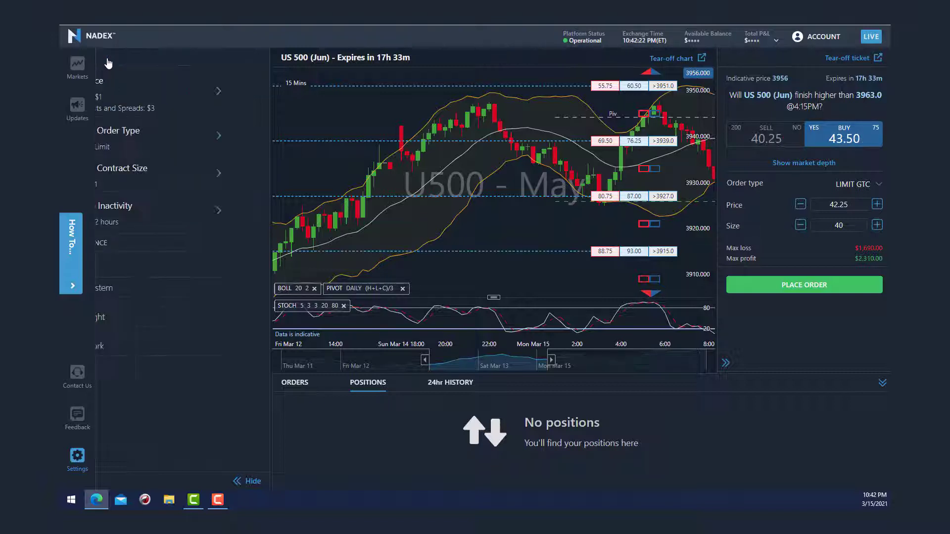
pyautogui.click(138, 207)
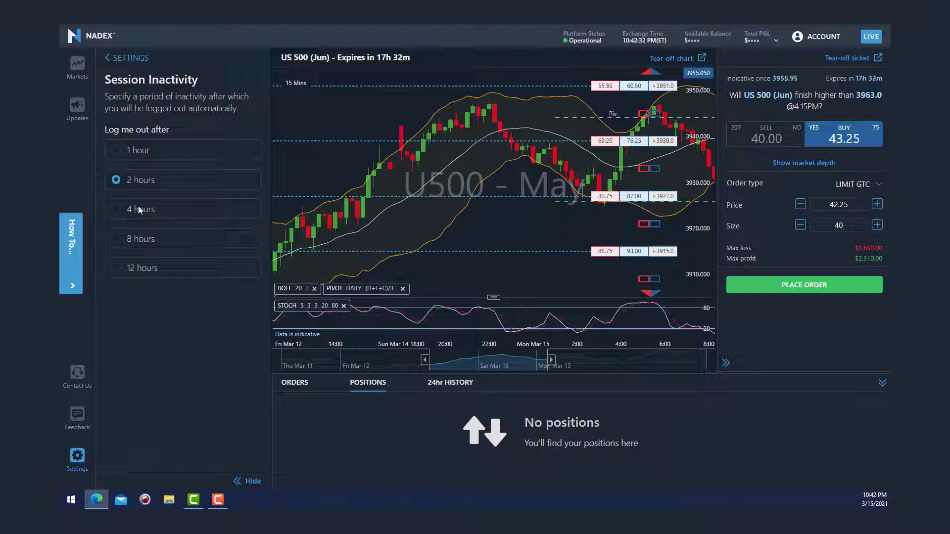
pyautogui.click(128, 209)
pyautogui.click(112, 59)
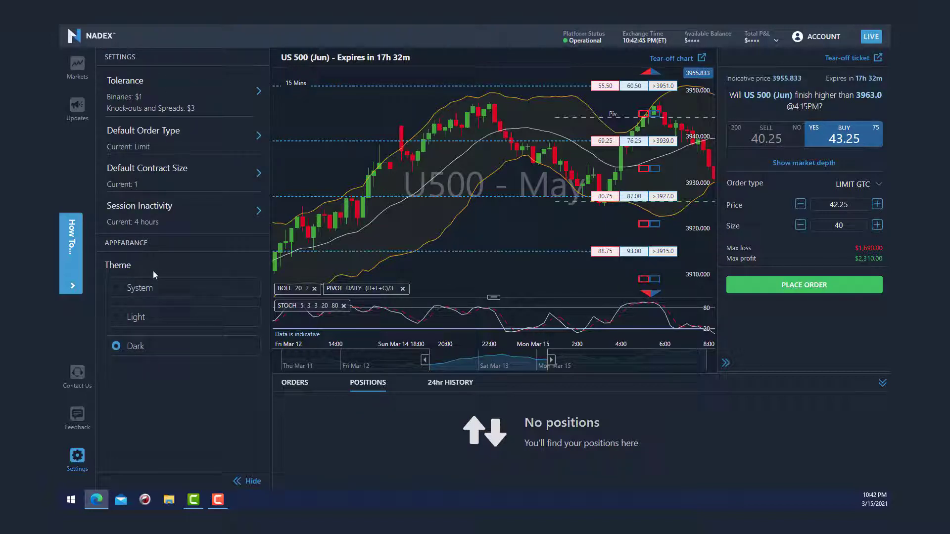
# Step: Switch the Appearance theme to Light, then back to Dark
pyautogui.click(158, 322)
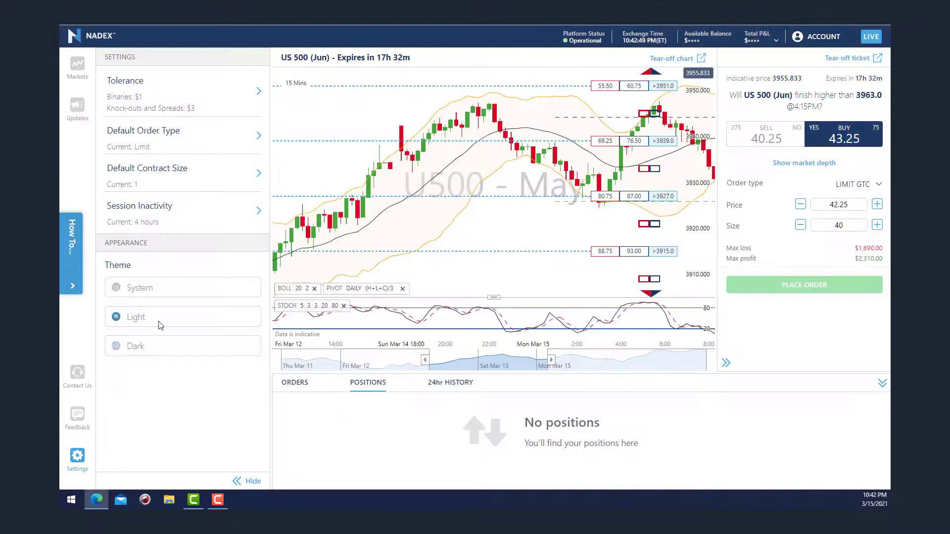
pyautogui.click(159, 351)
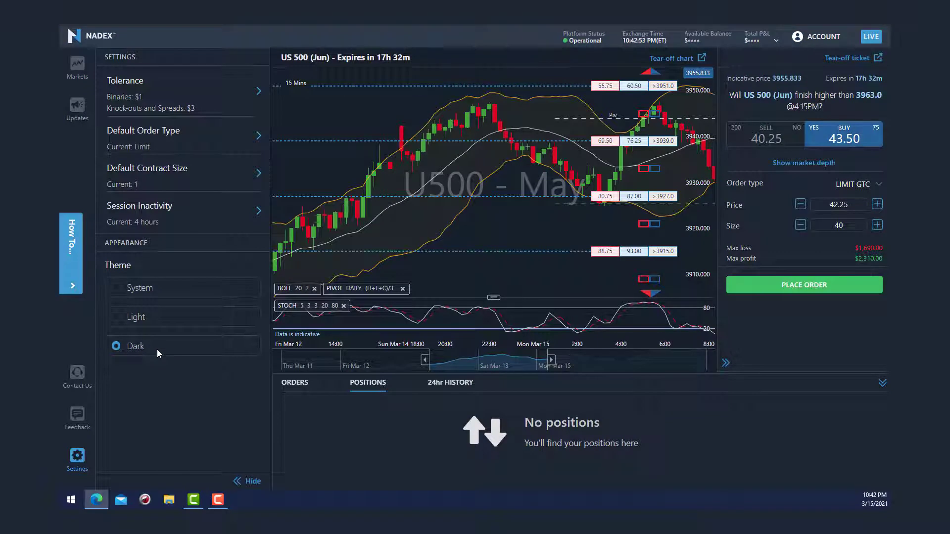